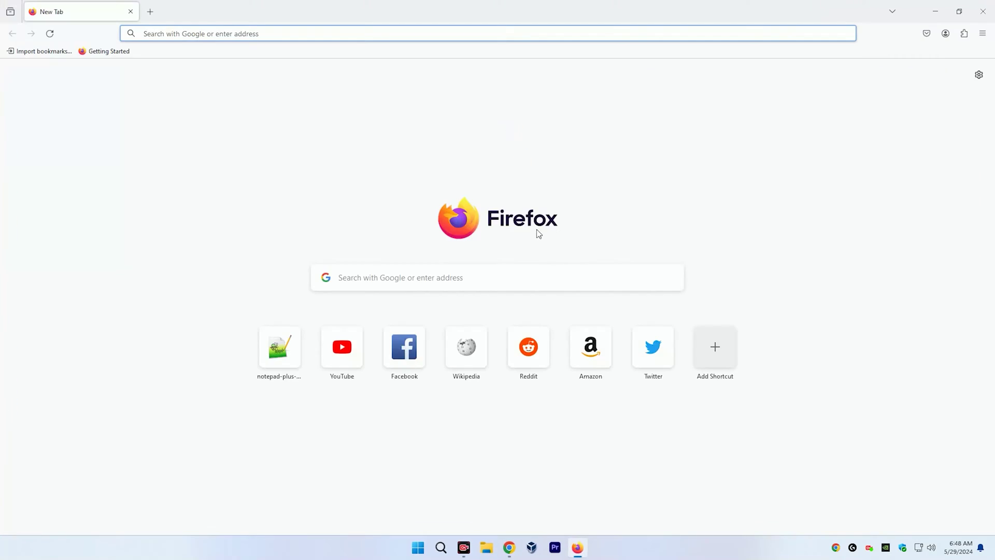
Load notepad-plus-plus.org/downloads in Firefox from the copied address
right_click(201, 34)
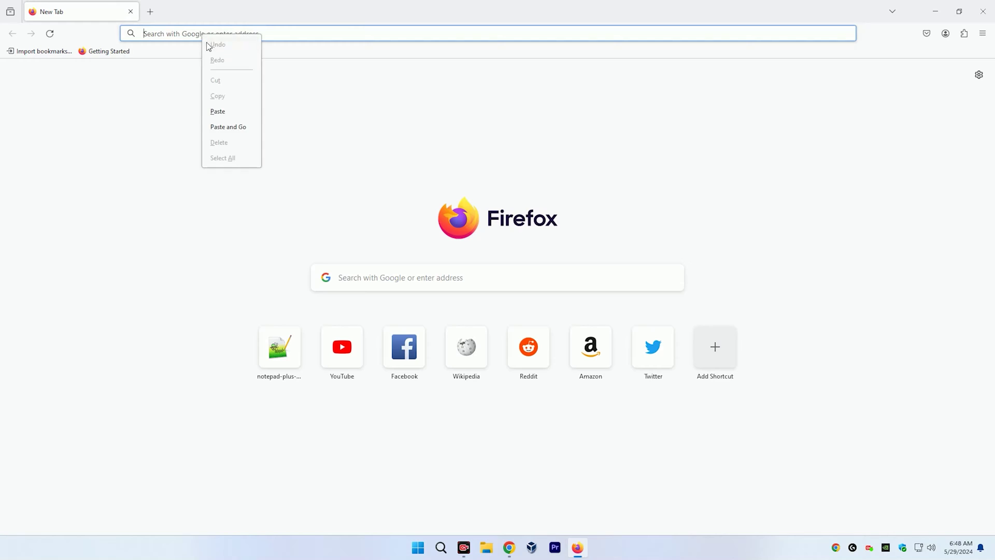
click(237, 127)
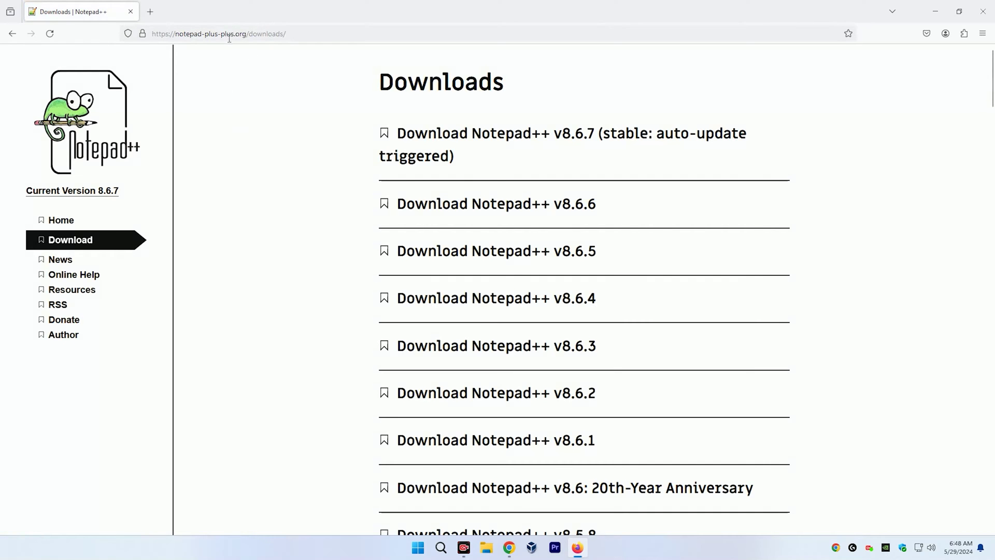
scroll(521, 241, down, 1)
scroll(526, 249, down, 2)
scroll(516, 315, down, 2)
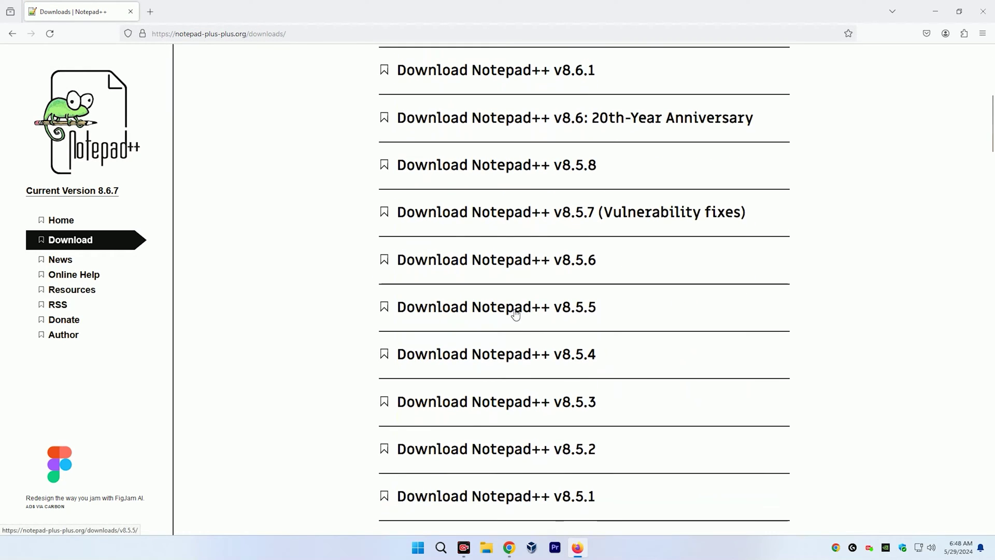
scroll(515, 315, up, 3)
scroll(536, 316, up, 2)
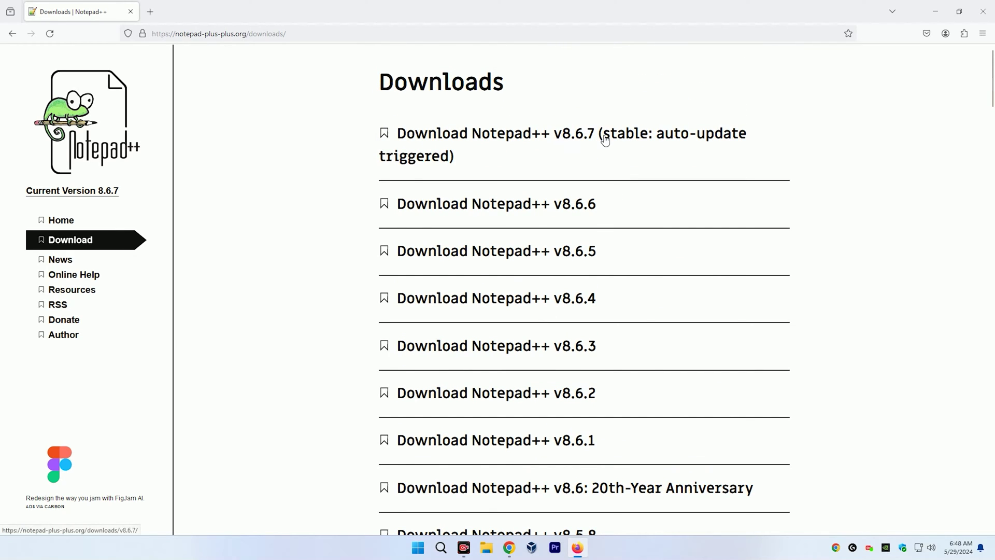
Download the Notepad++ v8.6.7 x64 installer from its release page, then close Firefox
click(475, 139)
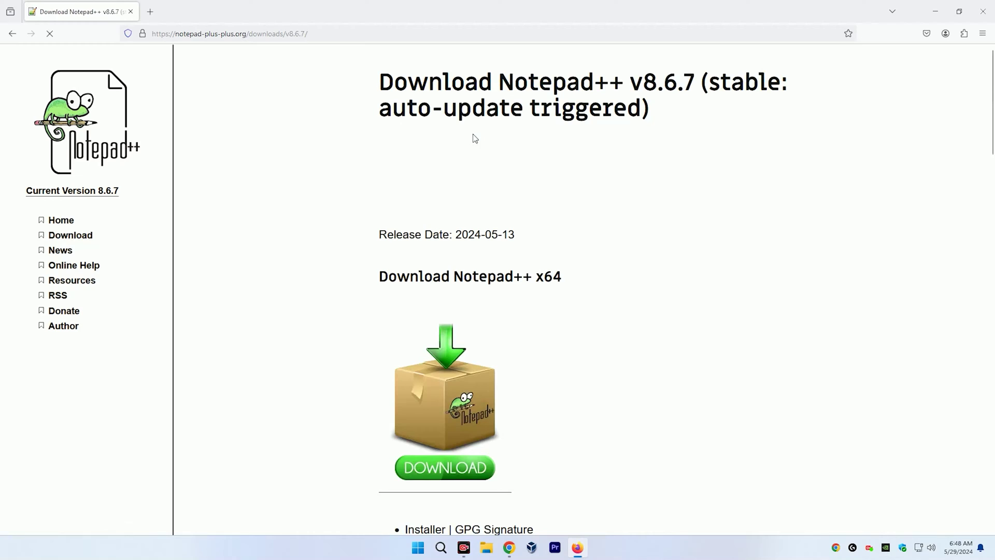
scroll(459, 202, down, 3)
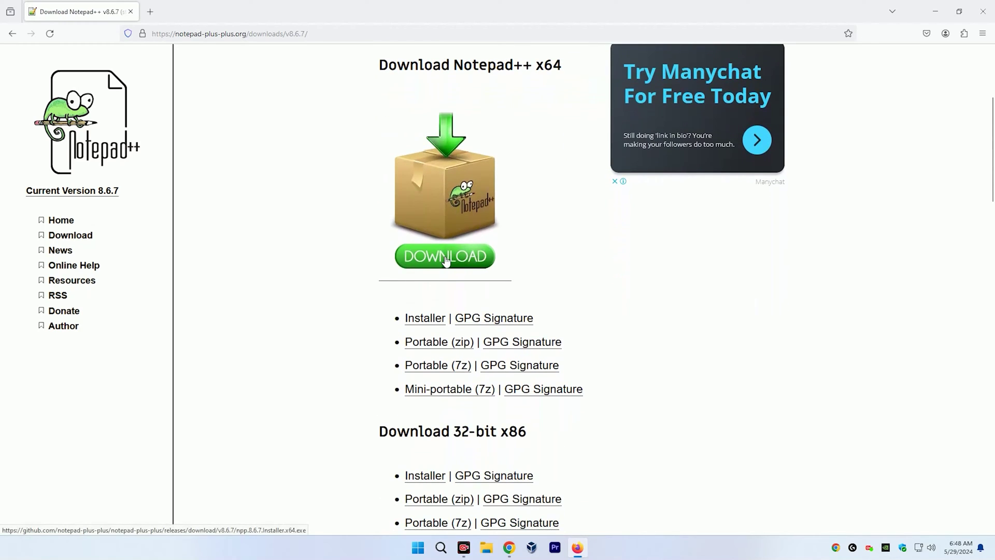
click(447, 261)
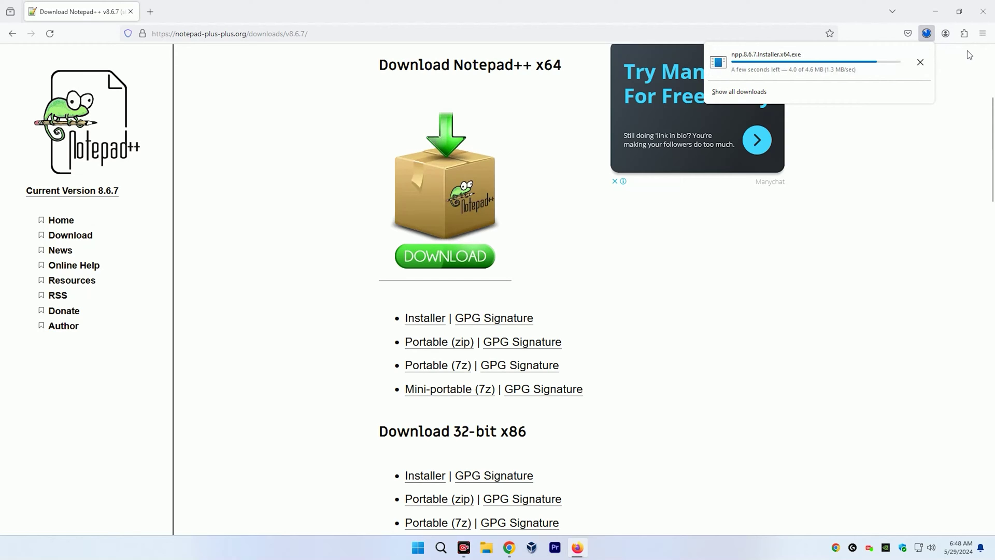
click(981, 11)
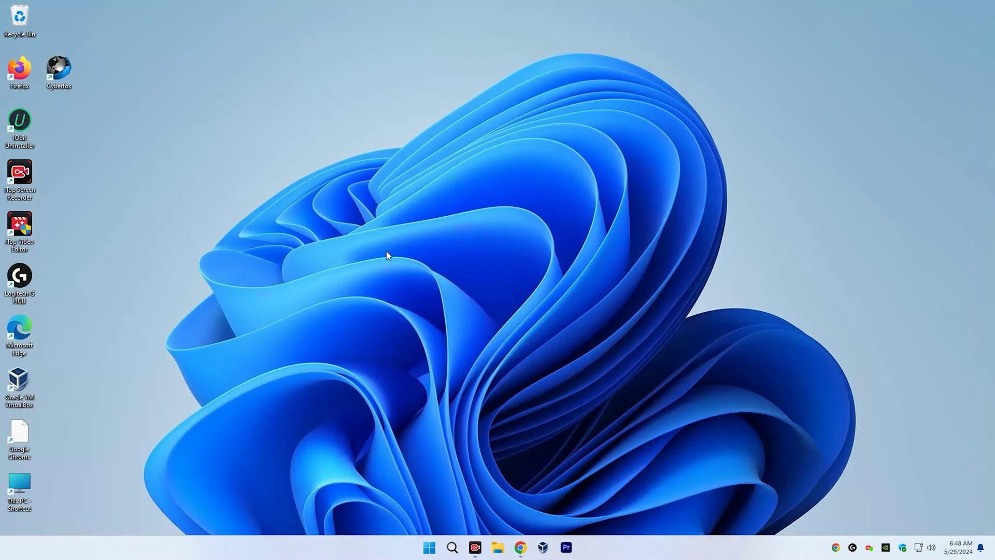
Go to Downloads through This PC and run npp.8.6.7.Installer.x64
right_click(366, 231)
click(402, 275)
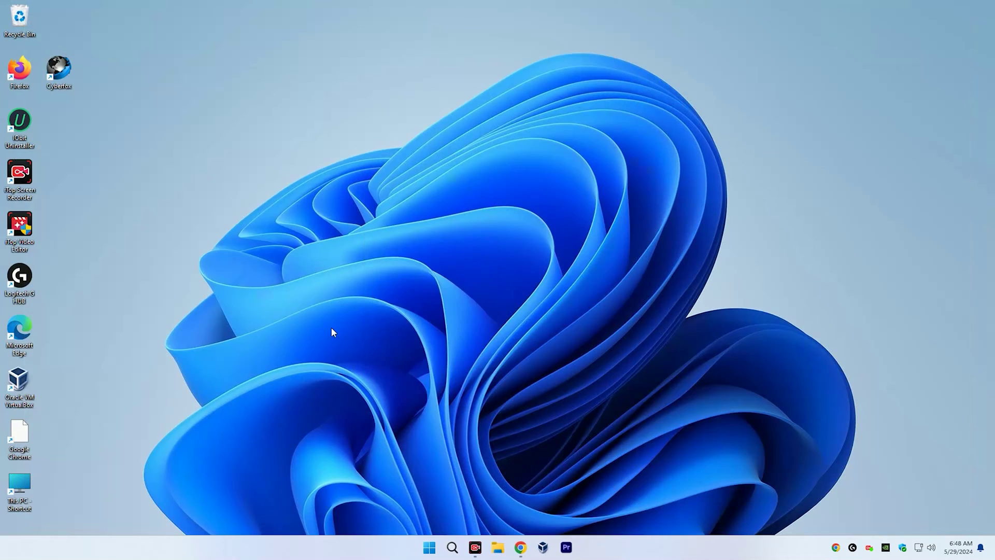
click(26, 484)
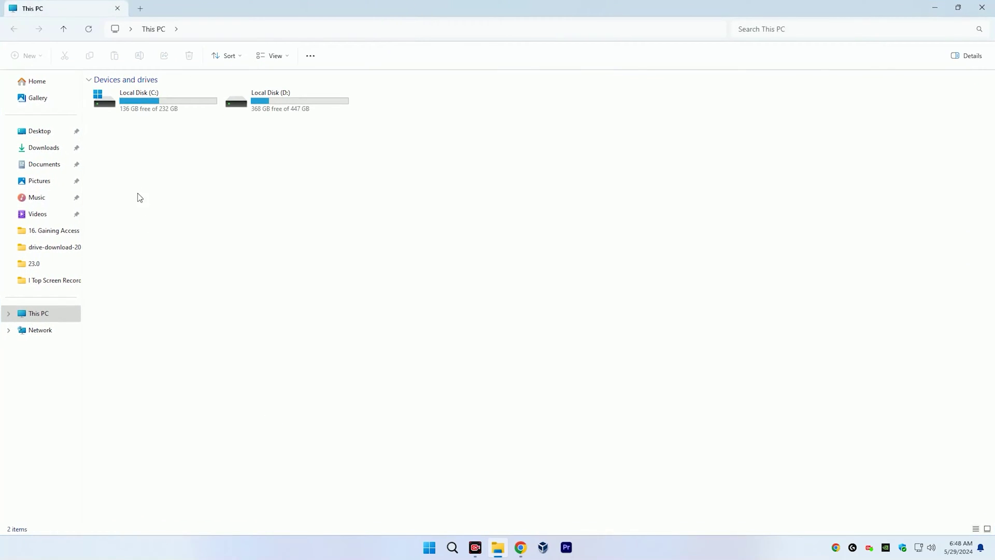
click(38, 149)
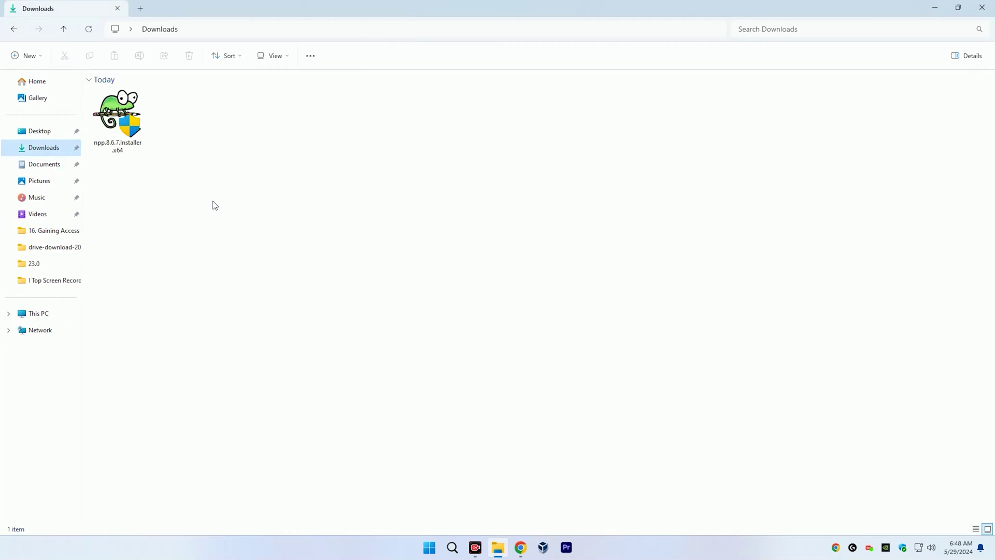
right_click(119, 114)
click(156, 144)
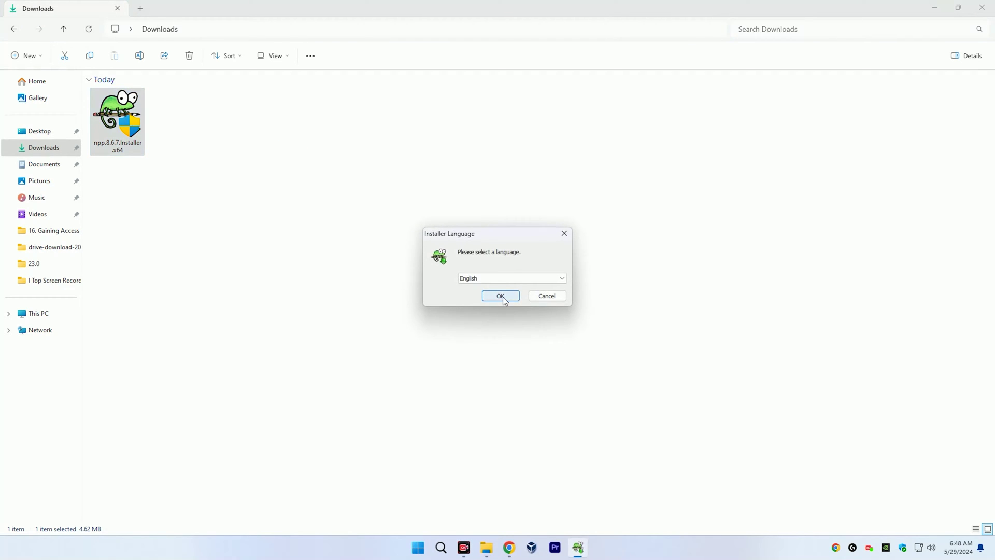
Choose English, accept the license agreement, and keep the default install folder
click(501, 295)
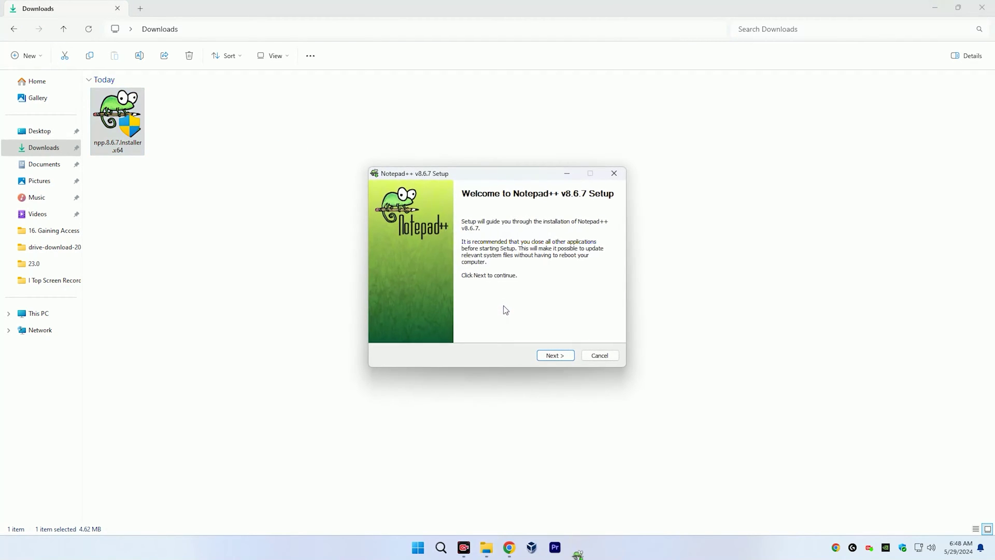
click(555, 354)
click(555, 356)
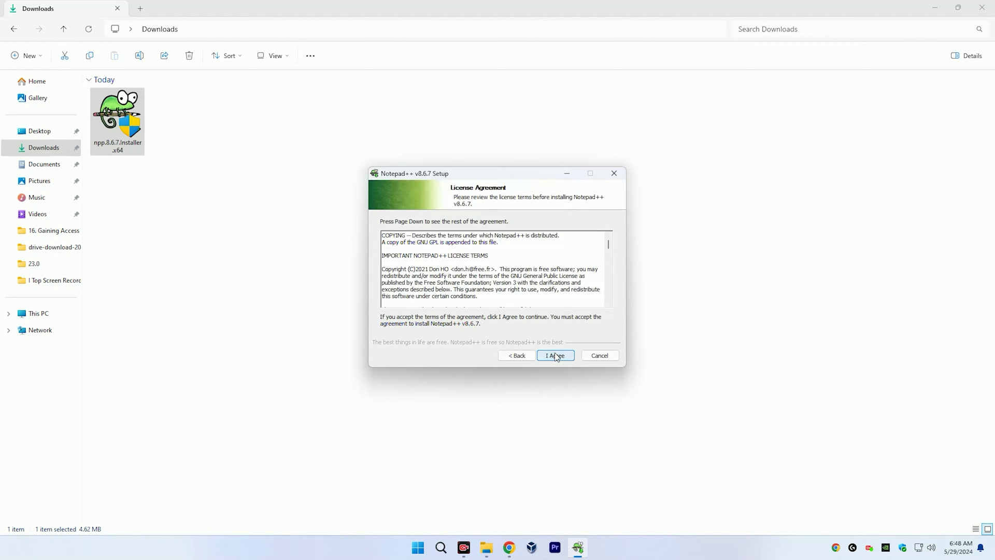
click(556, 356)
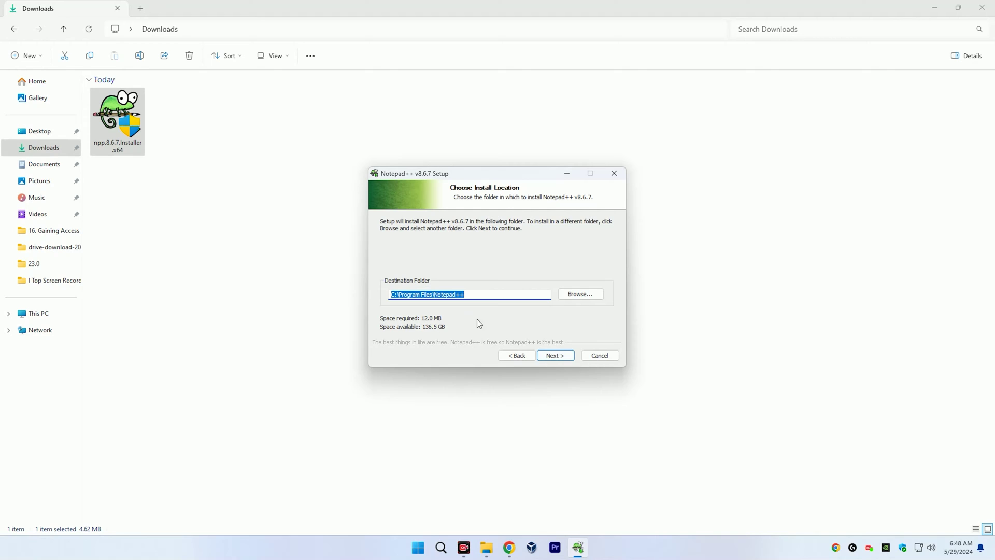
click(557, 356)
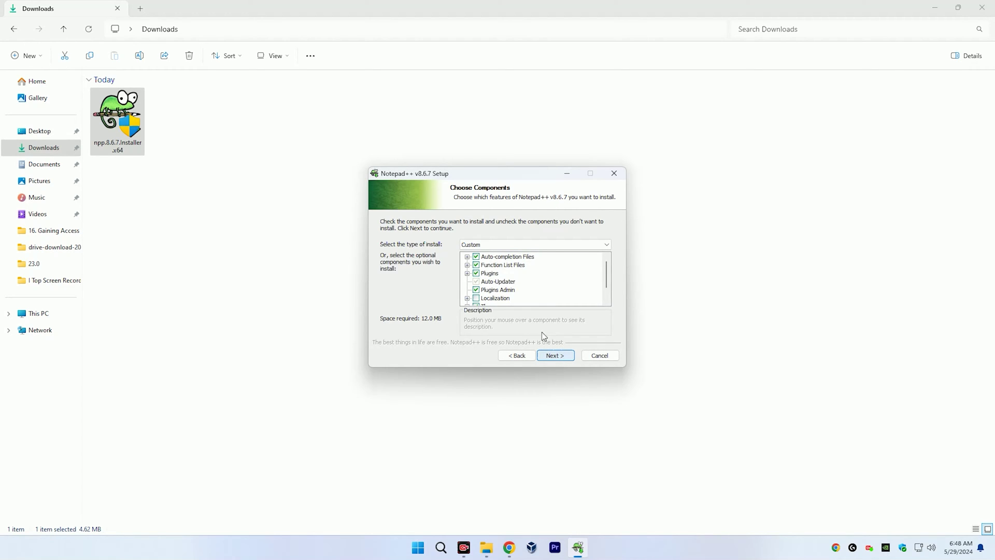
scroll(511, 290, down, 1)
scroll(511, 290, up, 1)
Install with default components and a desktop shortcut, unchecking 'Run Notepad++ v8.6.7'
click(560, 358)
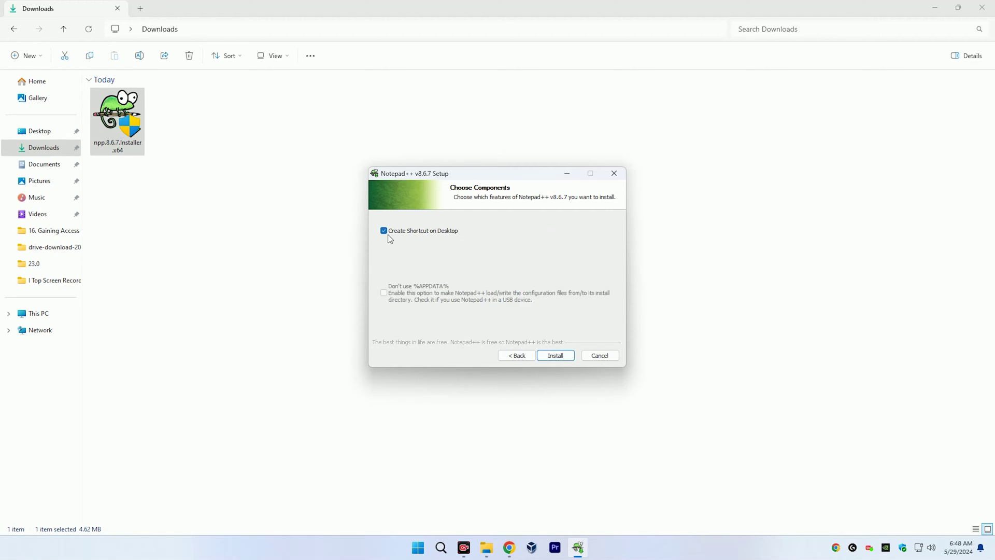
click(556, 356)
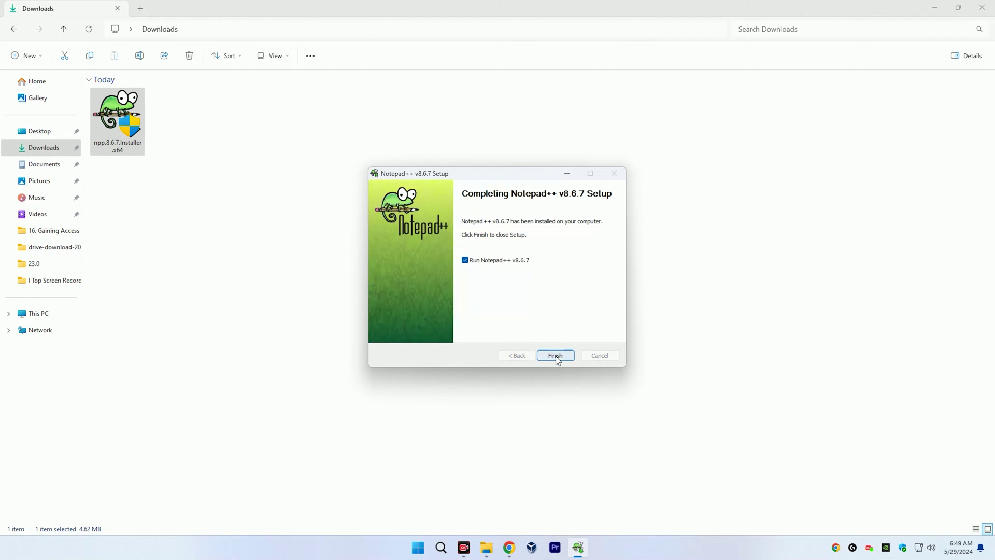
click(466, 266)
click(469, 264)
Finish setup, close File Explorer, and refresh the desktop
click(557, 355)
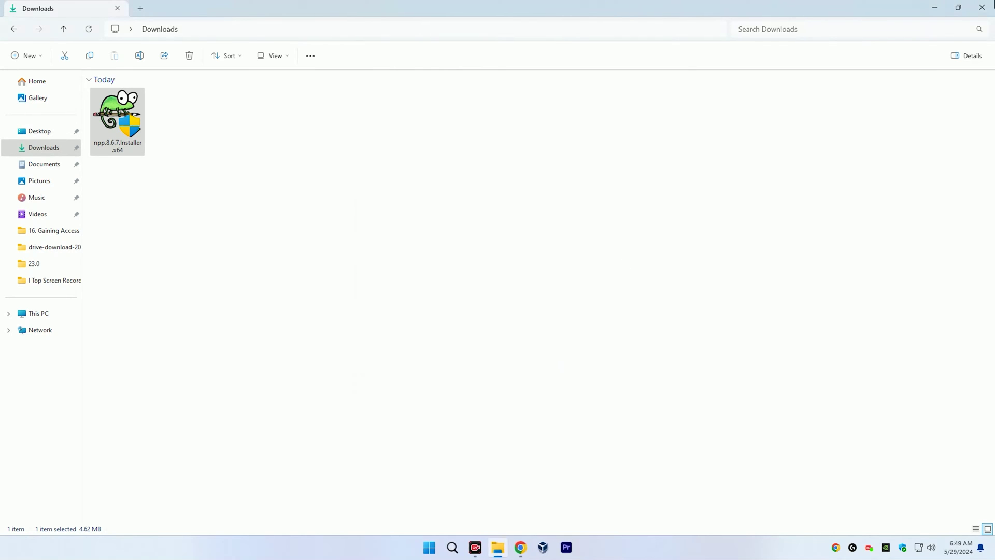
click(991, 6)
right_click(364, 247)
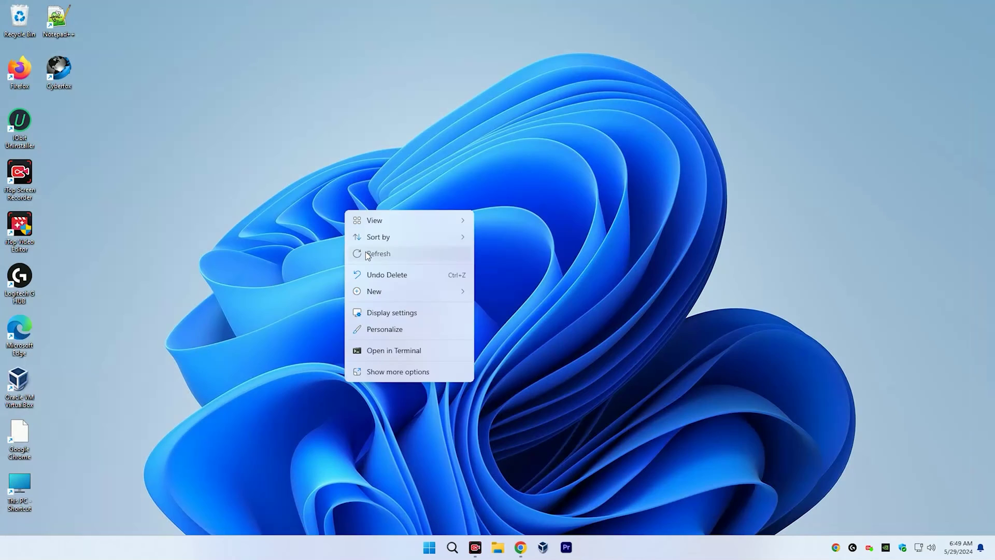
click(365, 251)
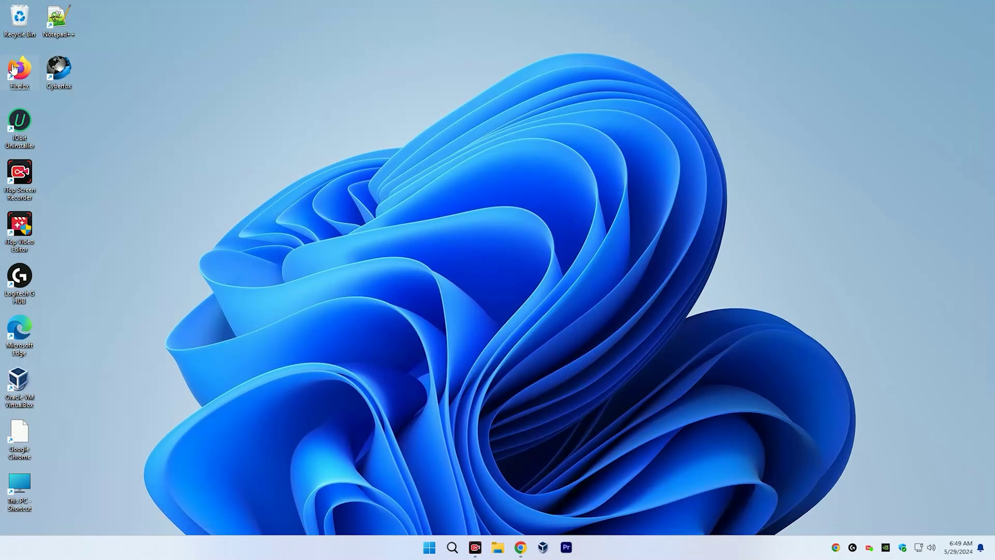
Launch Notepad++ from its desktop shortcut, centre the window, and paste the basic HTML page
right_click(65, 22)
click(102, 54)
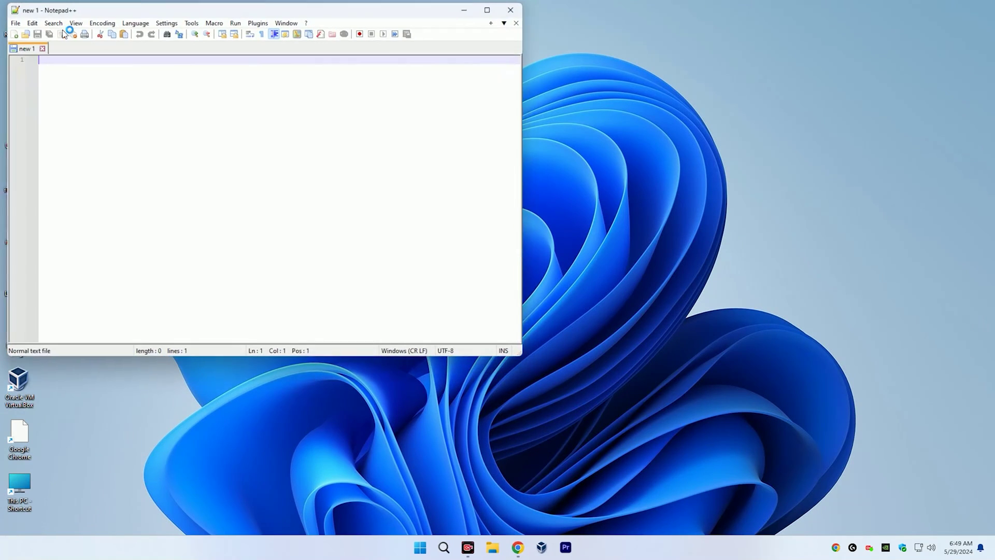
drag(410, 12, 654, 75)
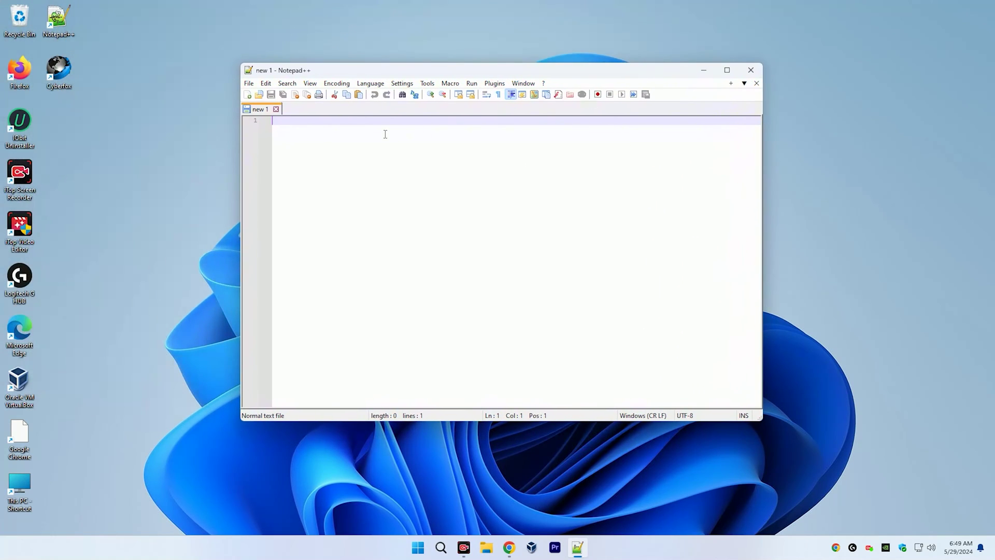
text(<!DOCTYPE html> <html> <head> <title>Page Title</title> </head> <body>  <h1>My First Heading</h1> <p>My first paragraph.</p>  </body> </html>)
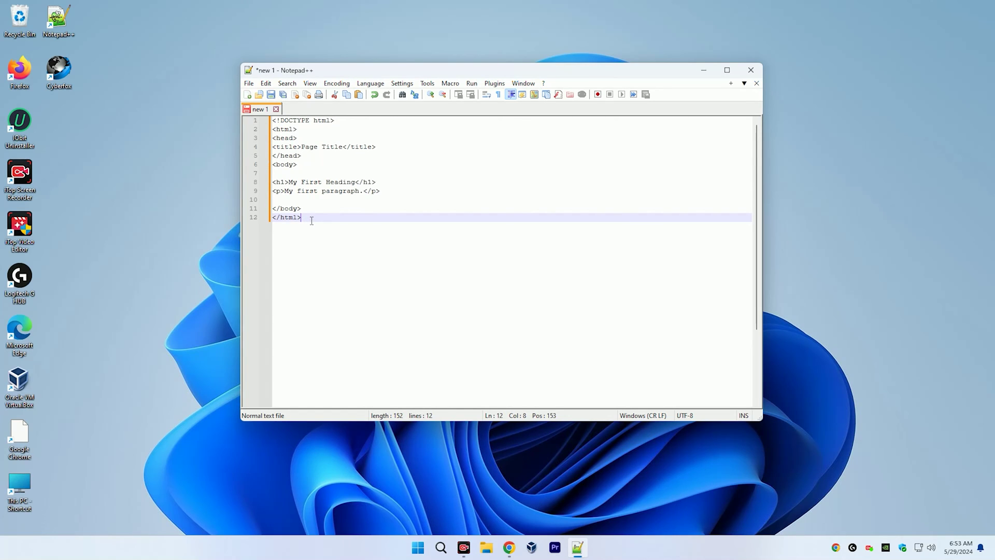
In Save As, name the page new.html with file type All types
click(249, 85)
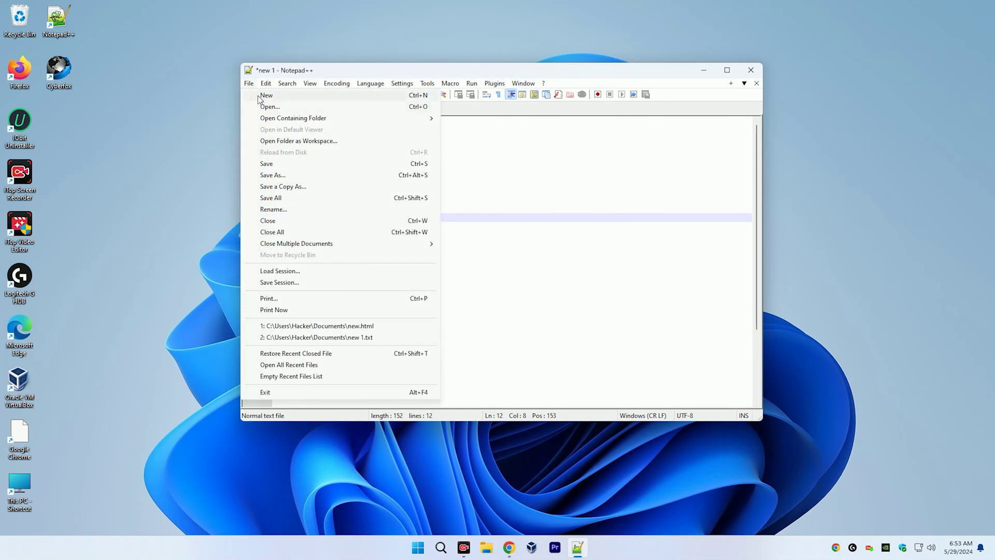
click(282, 178)
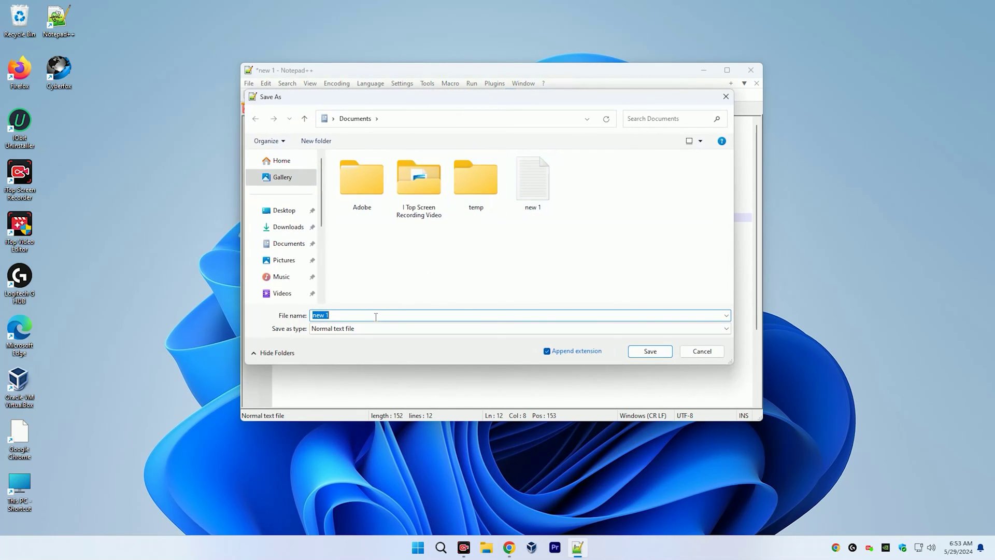
key(BackSpace)
text(new.htm)
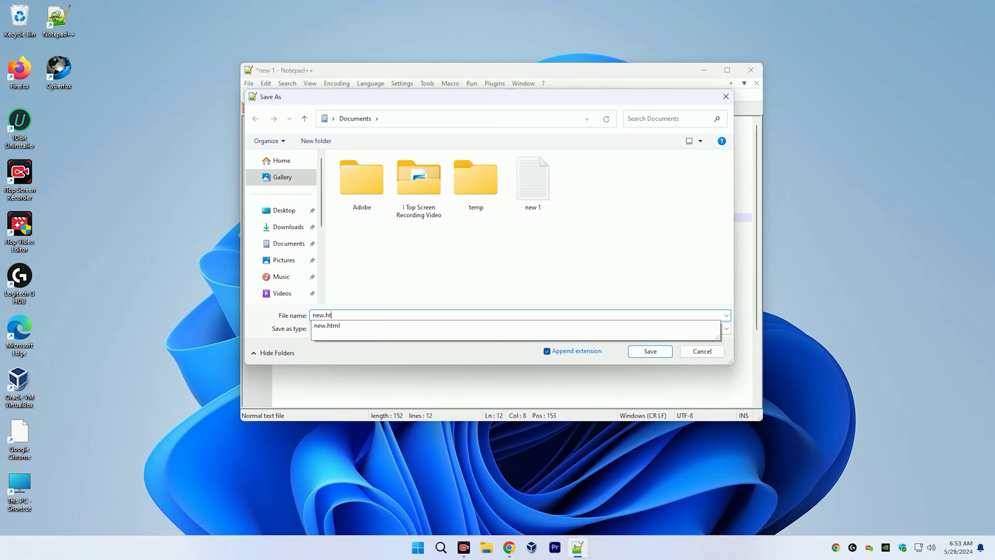
text(l)
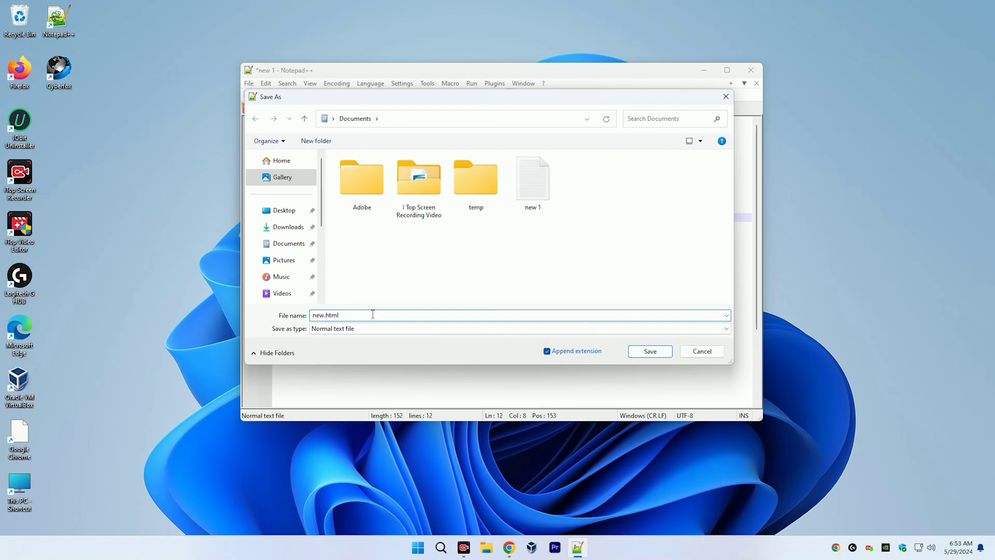
click(347, 328)
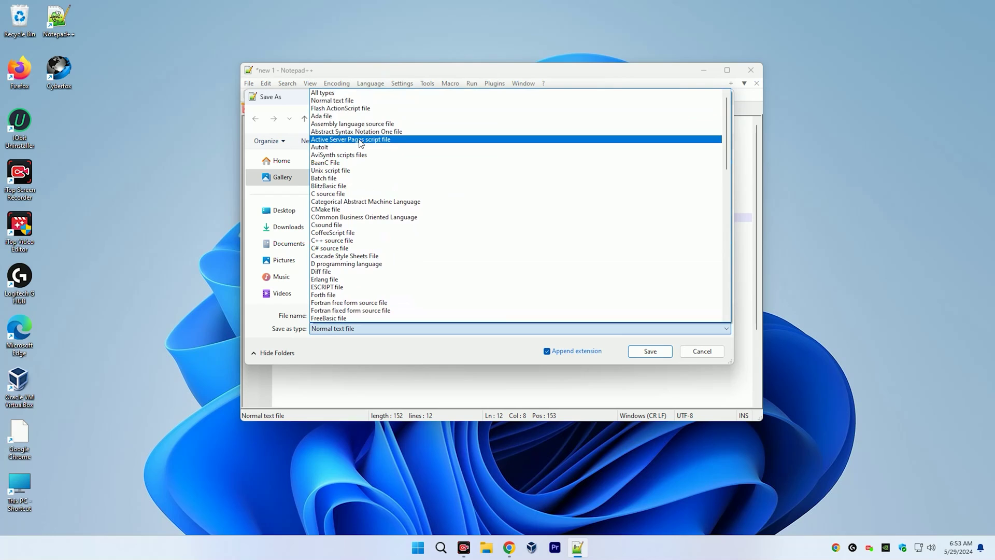
click(323, 92)
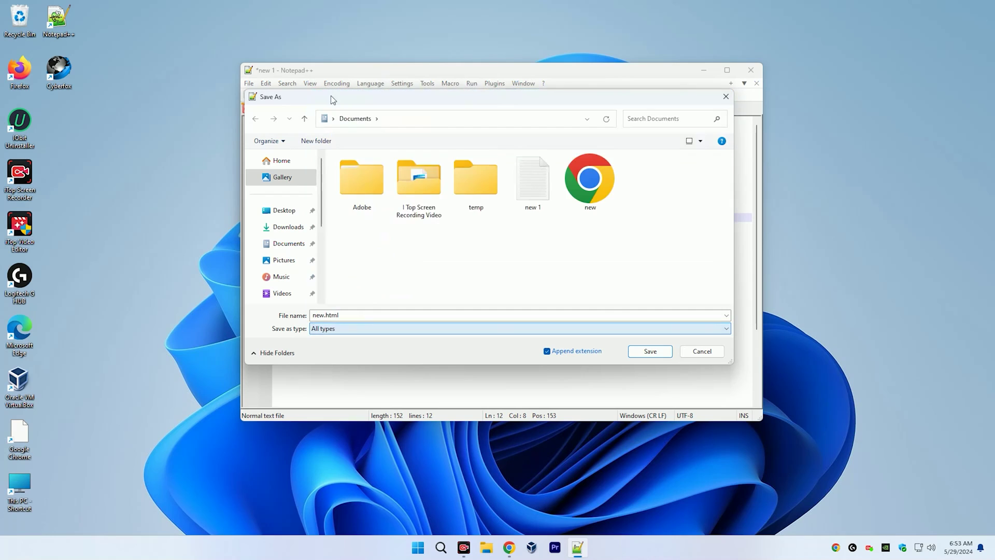
Save new.html over the existing file and view it in Firefox
click(653, 354)
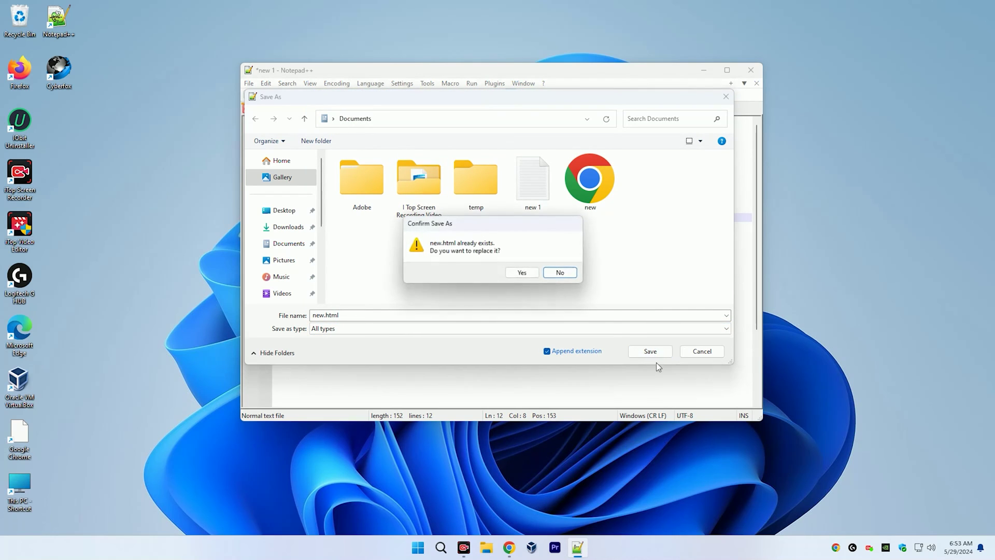
click(519, 273)
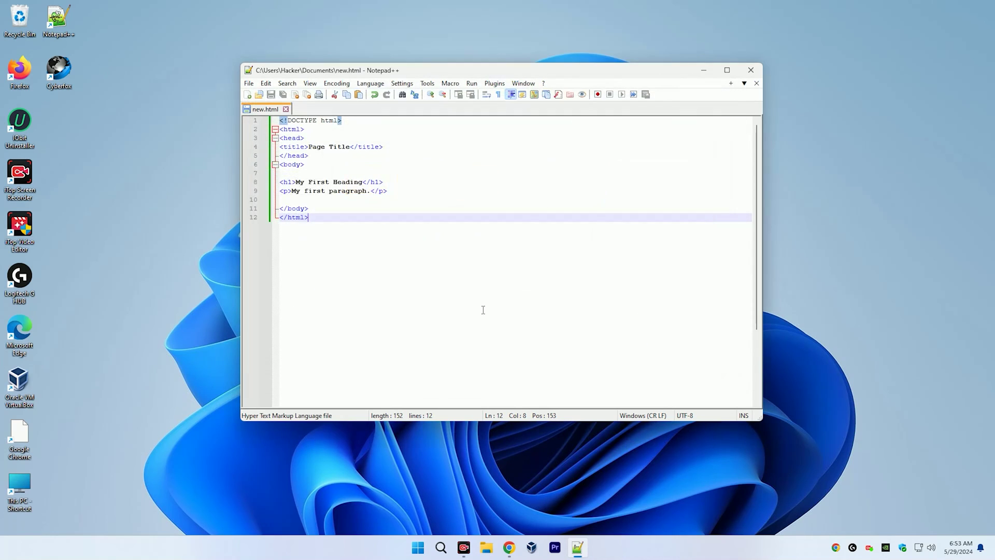
click(308, 84)
mouse_move(346, 145)
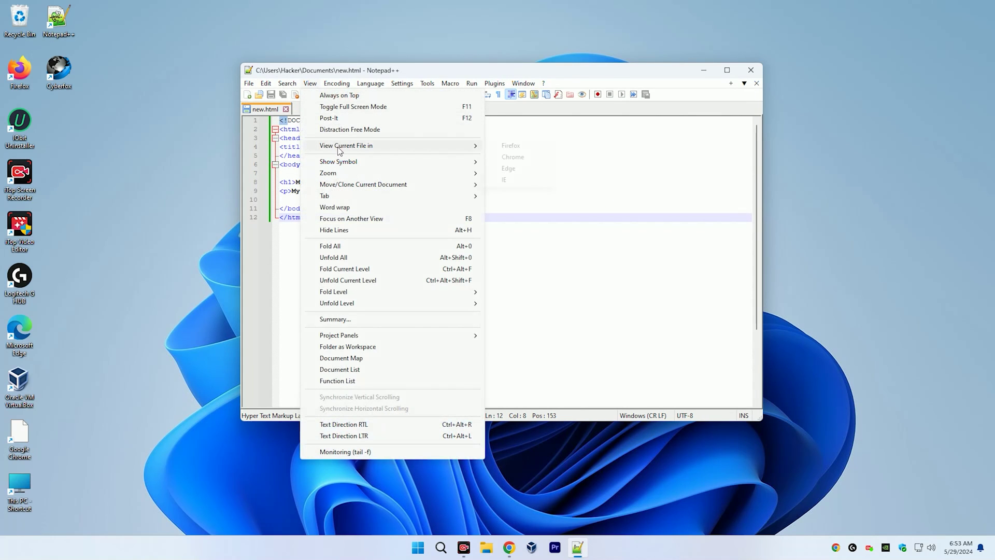
click(516, 146)
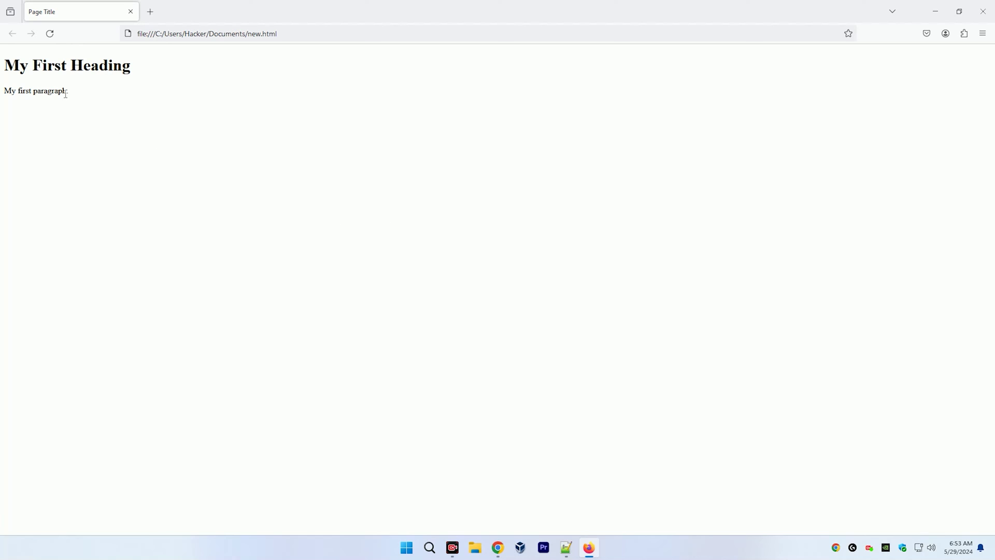
Close the Firefox preview and Notepad++, then refresh the desktop
mouse_move(66, 94)
mouse_down()
mouse_move(3, 68)
mouse_move(59, 91)
mouse_up()
click(43, 66)
click(152, 89)
click(983, 11)
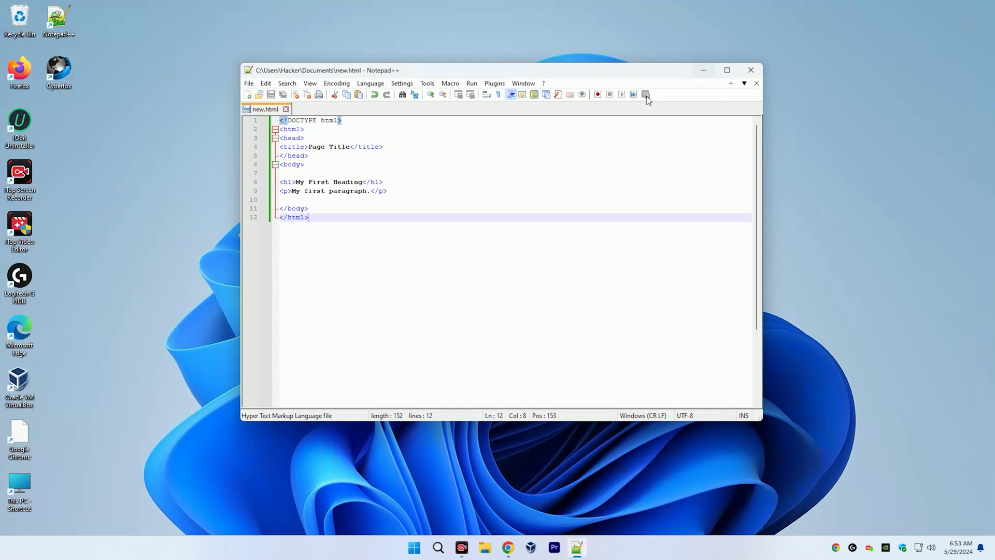
click(750, 69)
right_click(371, 162)
click(407, 208)
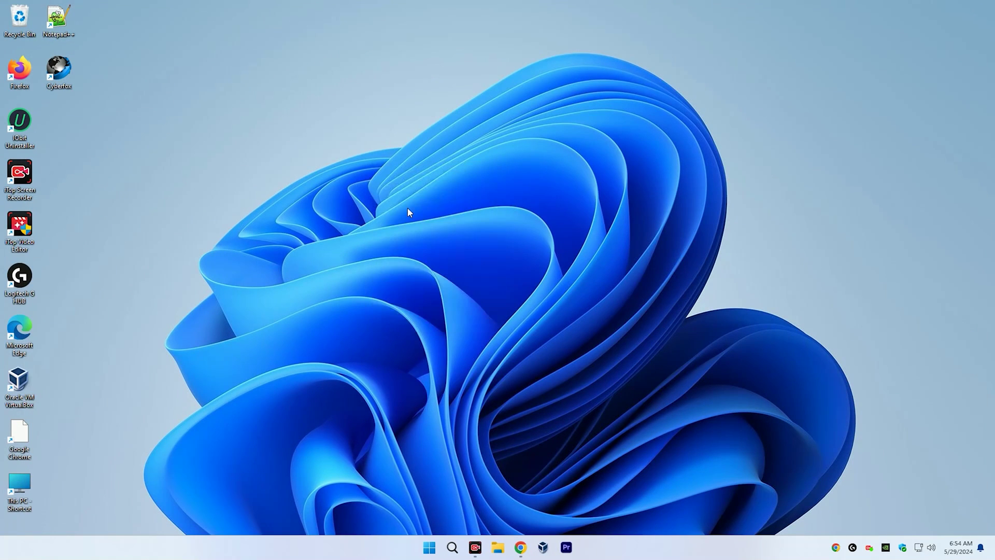